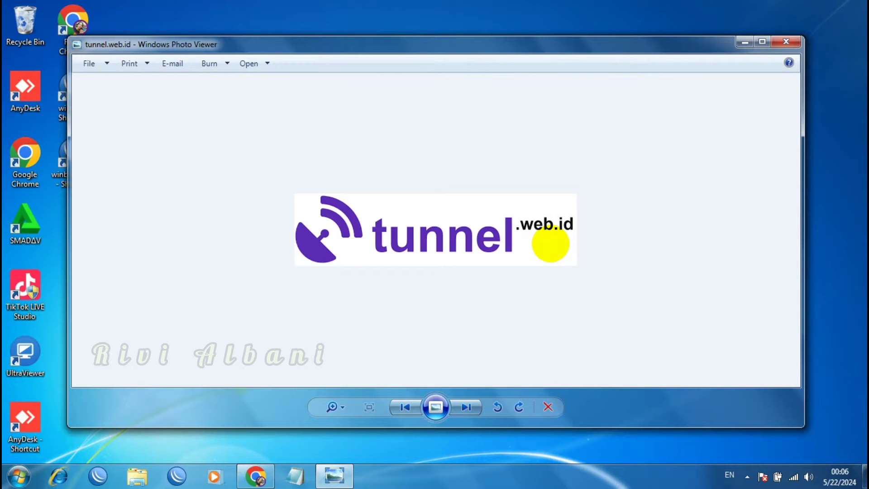
Load tunnel.web.id in Chrome, discarding the tunnelbear autocomplete suggestion
click(253, 476)
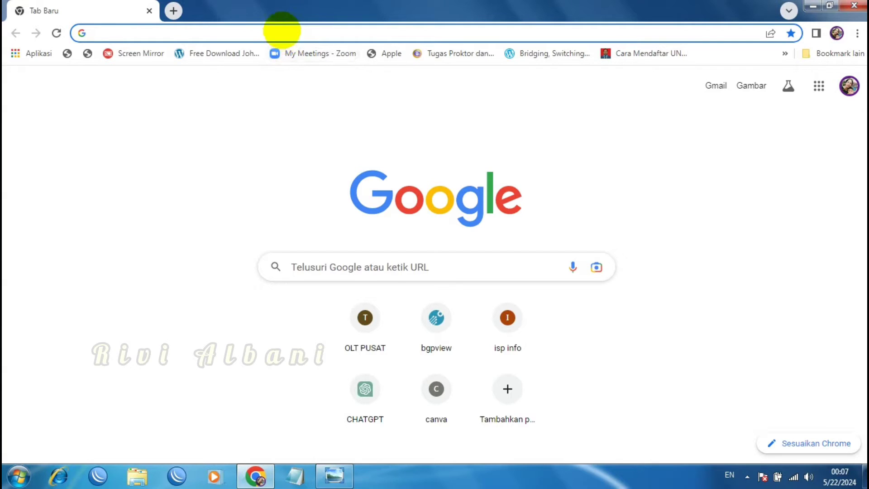
click(281, 32)
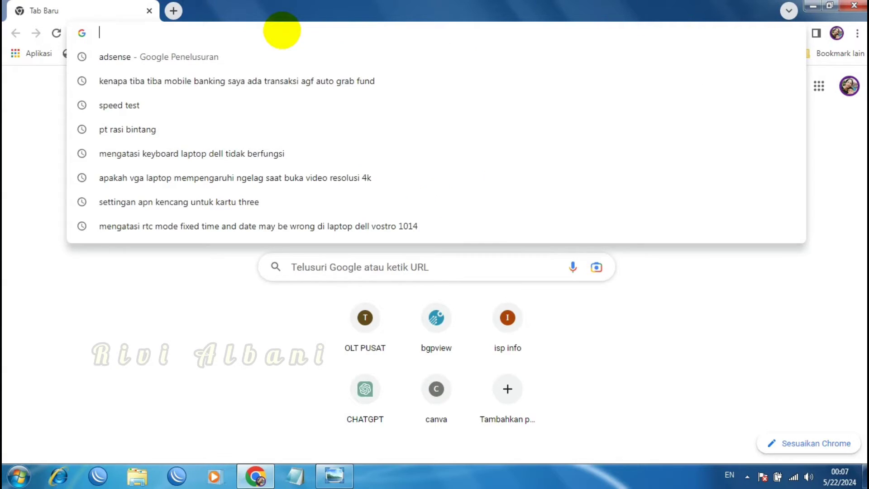
text(tu)
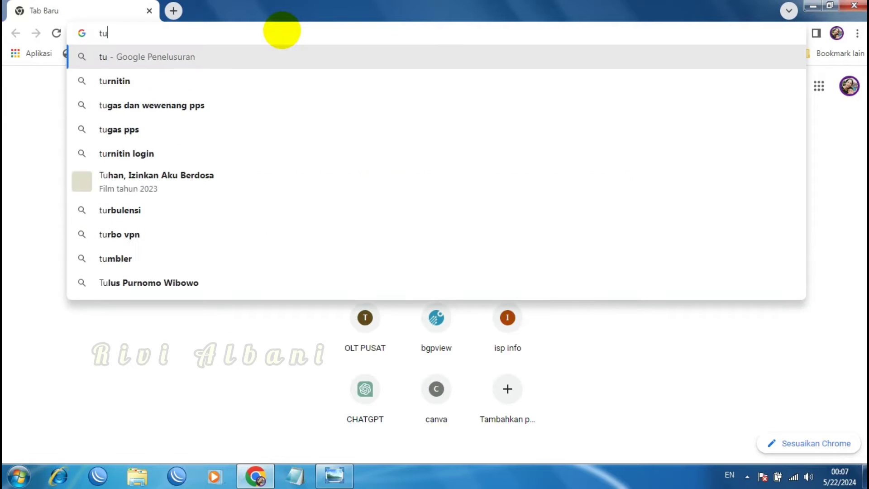
text(nnel)
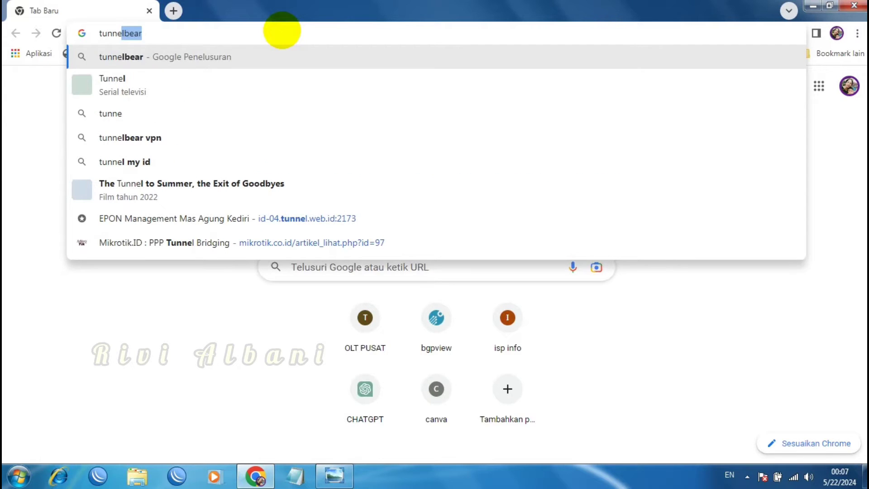
key(BackSpace)
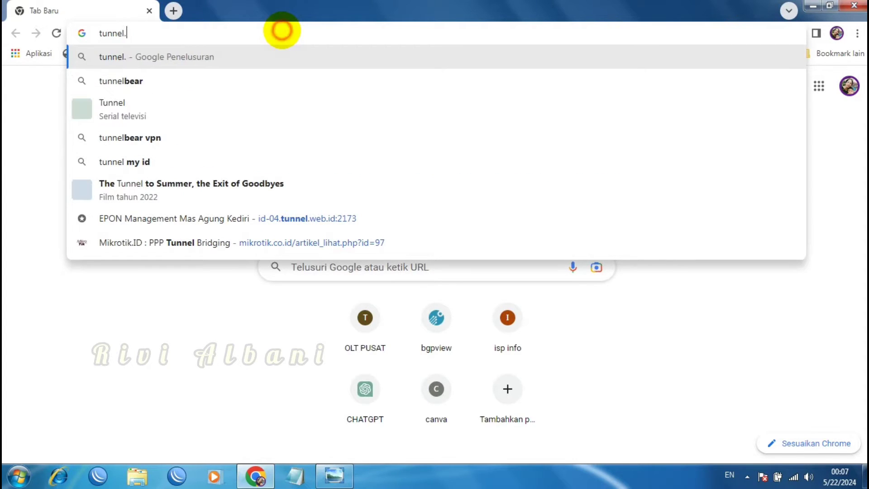
text(.web)
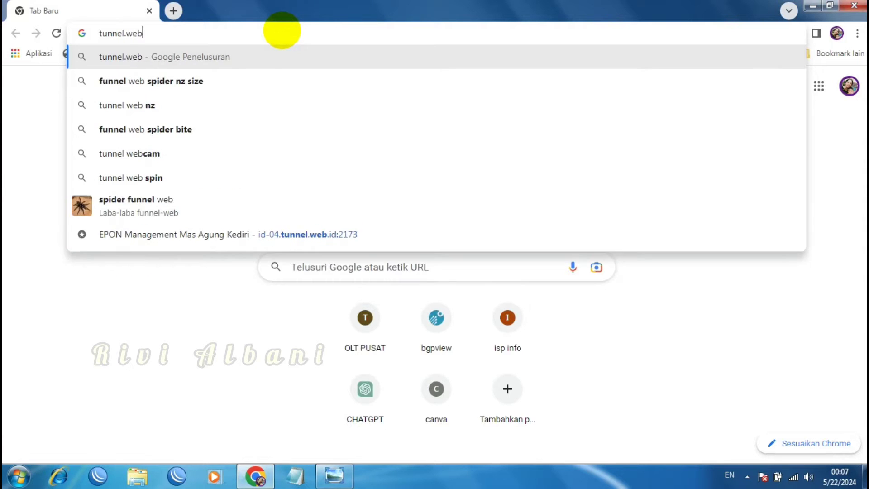
text(.id)
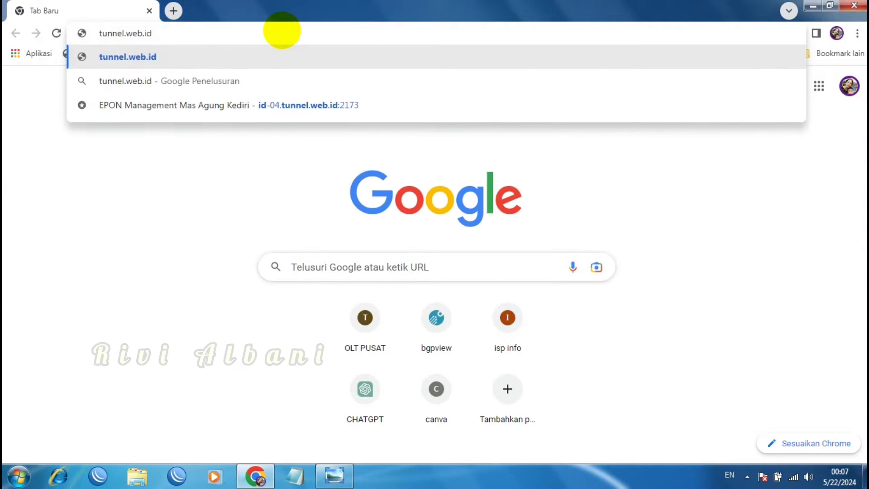
key(Return)
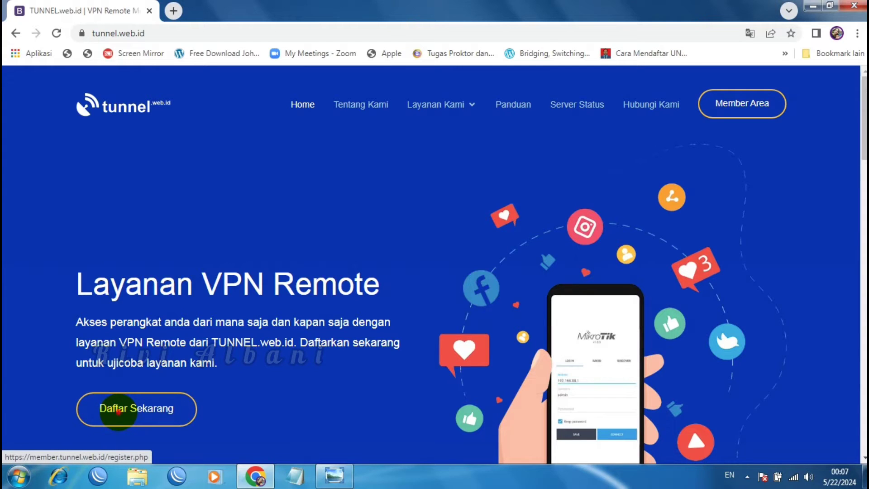
Open the Daftar Sekarang registration form and enter the user's first and last name
click(118, 411)
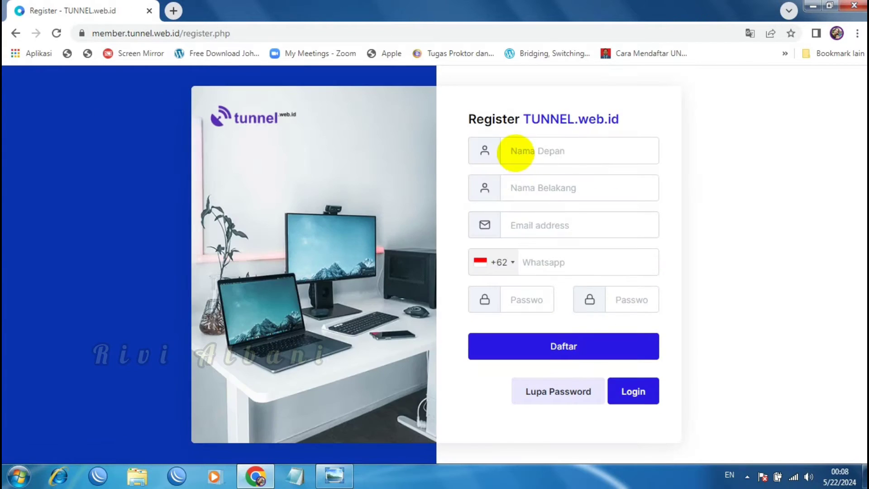
click(515, 153)
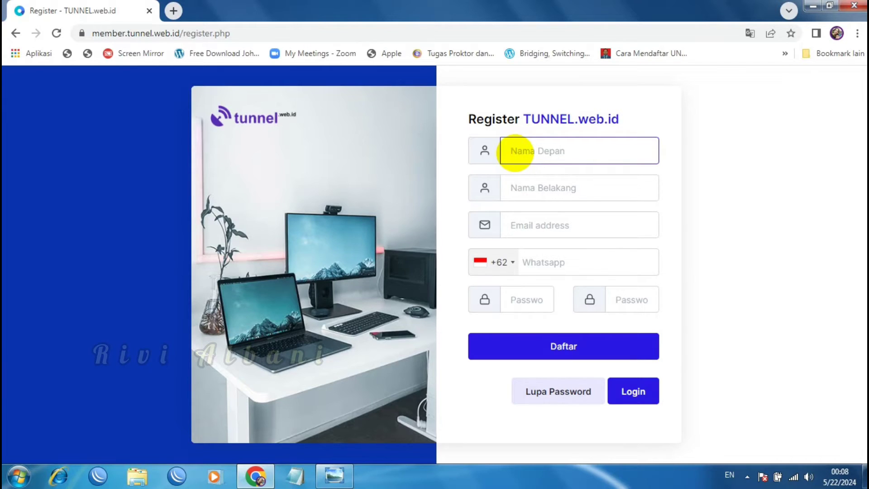
click(515, 183)
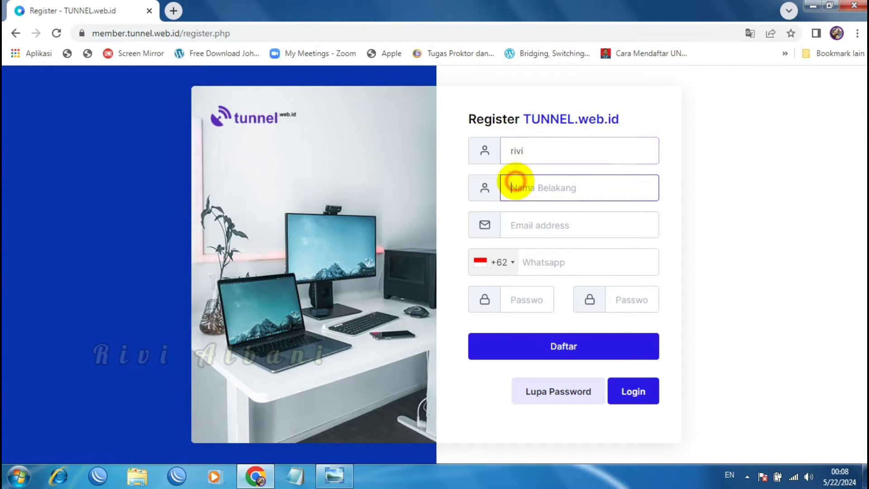
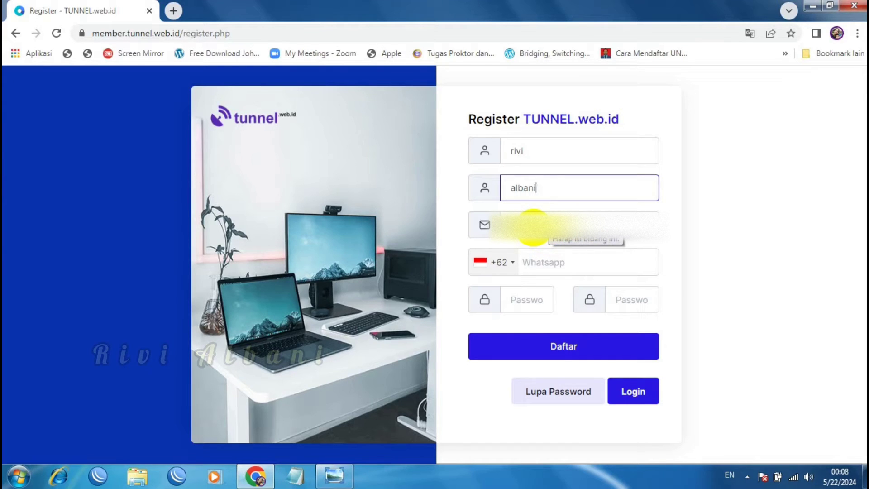
Fill in the user's e-mail address and move to the WhatsApp number field
click(534, 227)
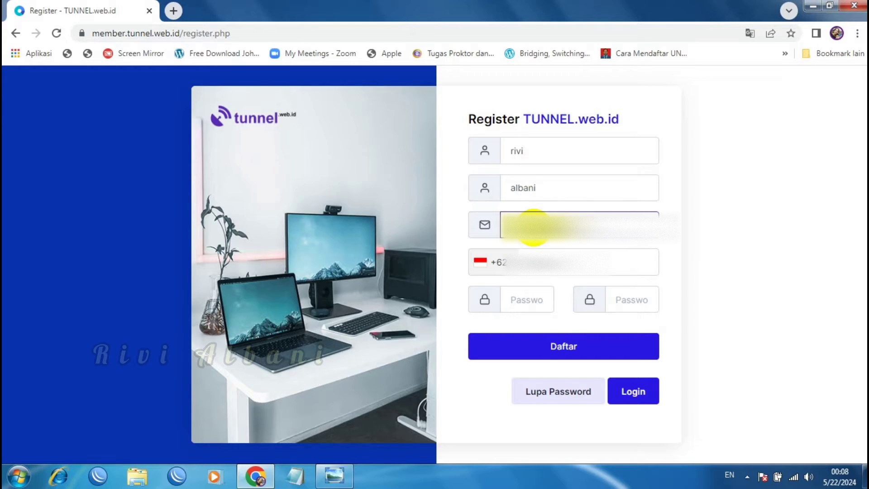
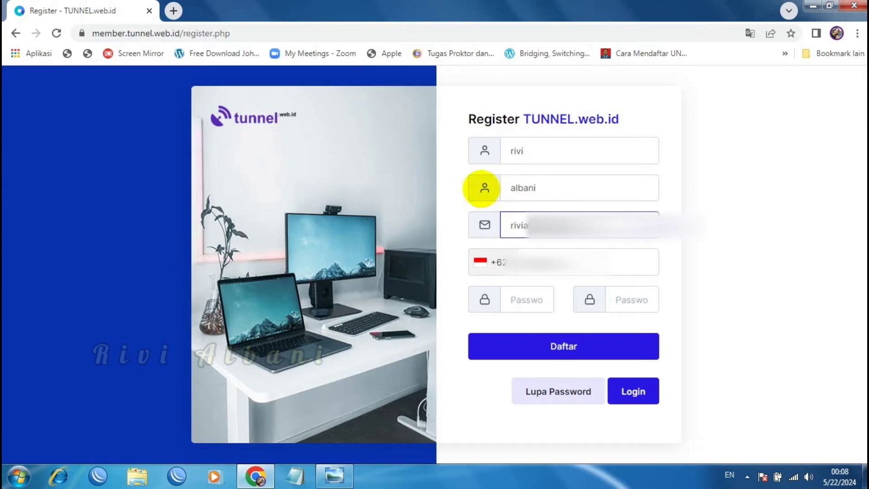
click(529, 262)
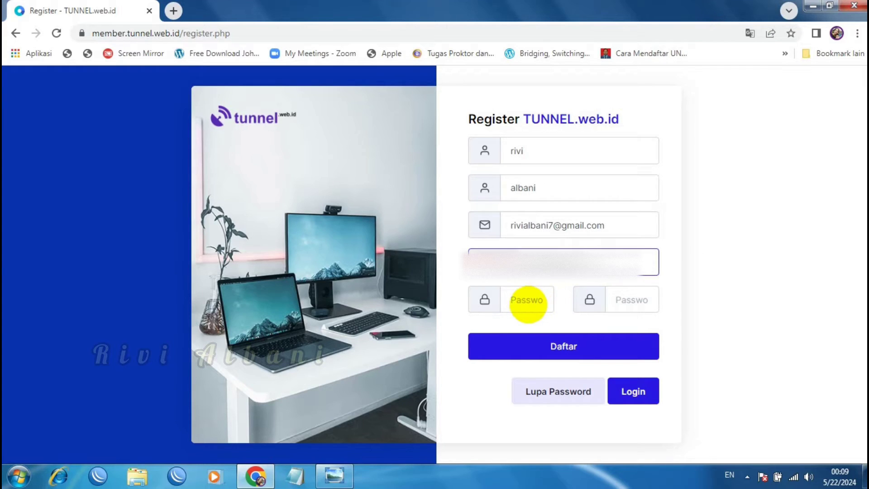
Enter and confirm the account password, then submit Daftar until the account is created
click(527, 302)
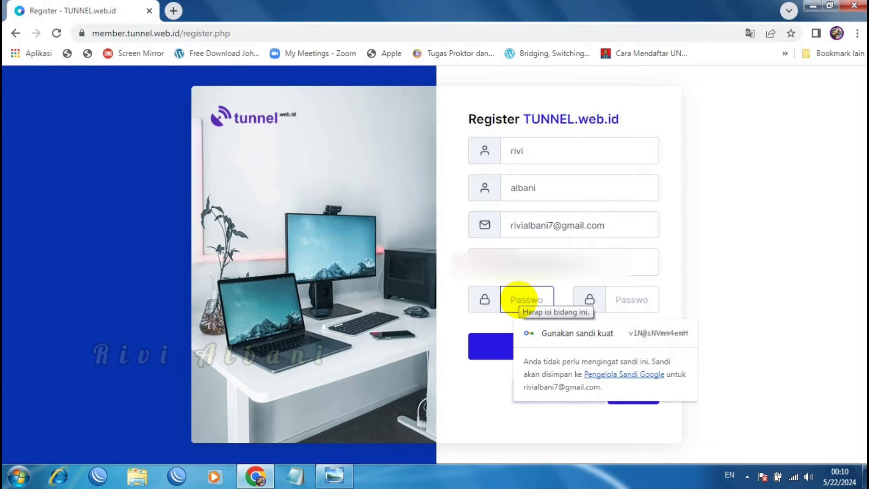
text(12)
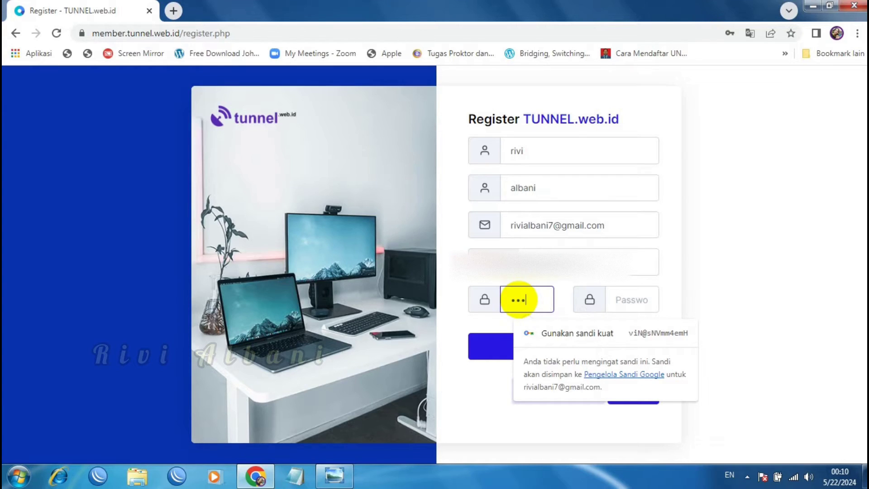
text(•••)
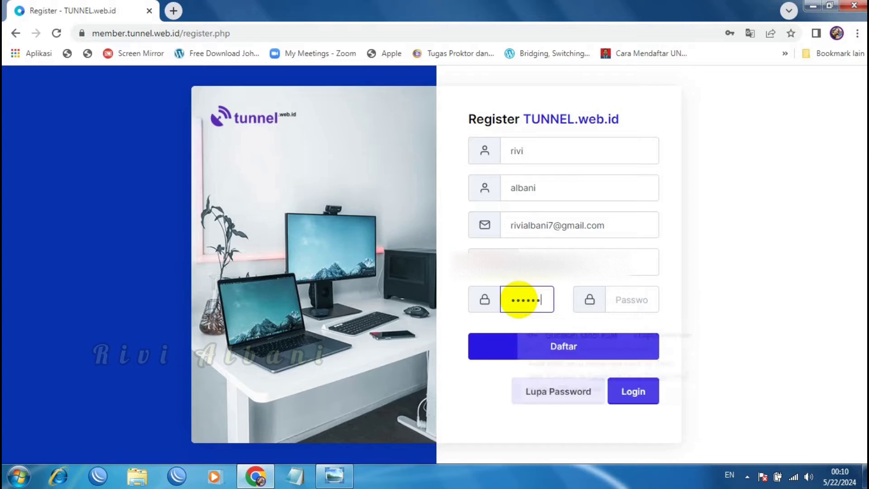
click(624, 301)
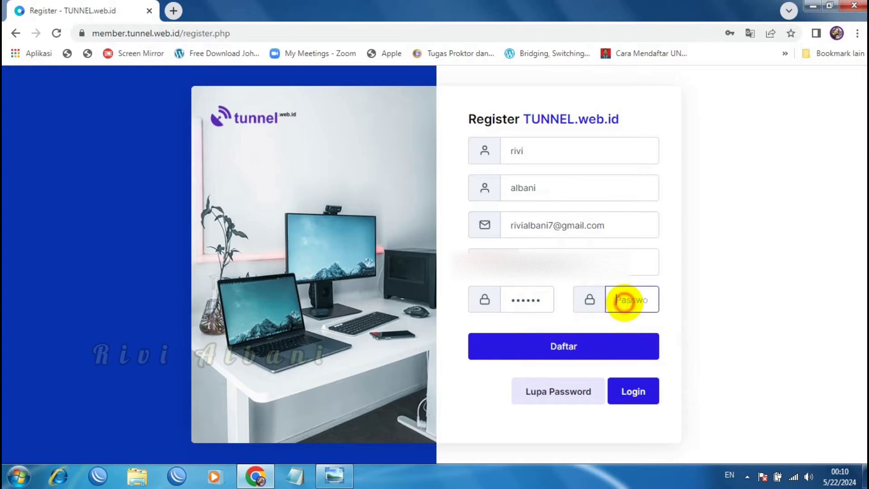
text(••••)
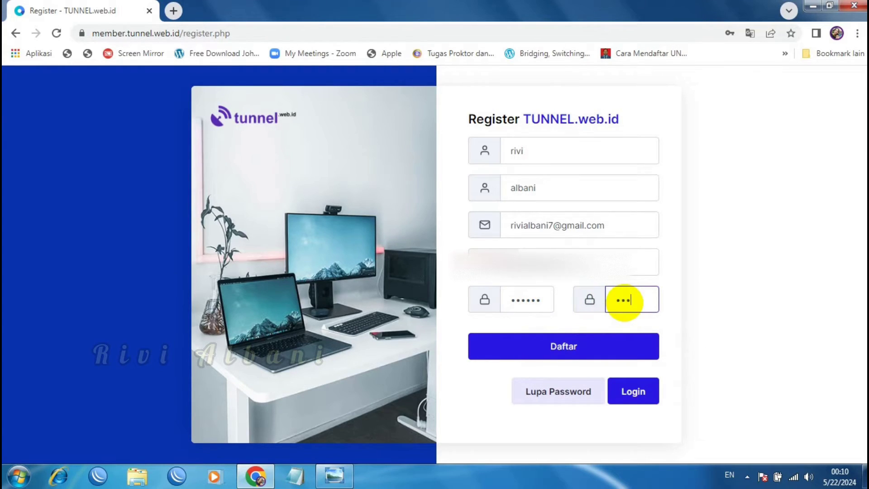
text(••)
click(607, 349)
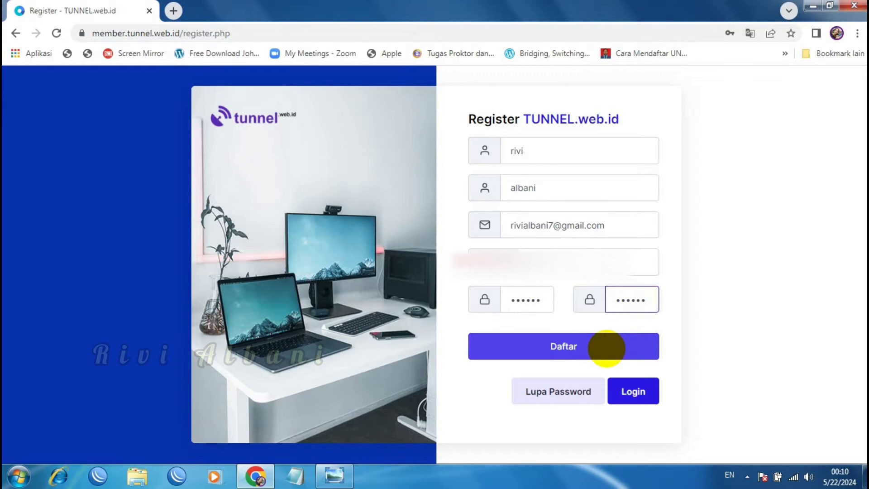
click(565, 347)
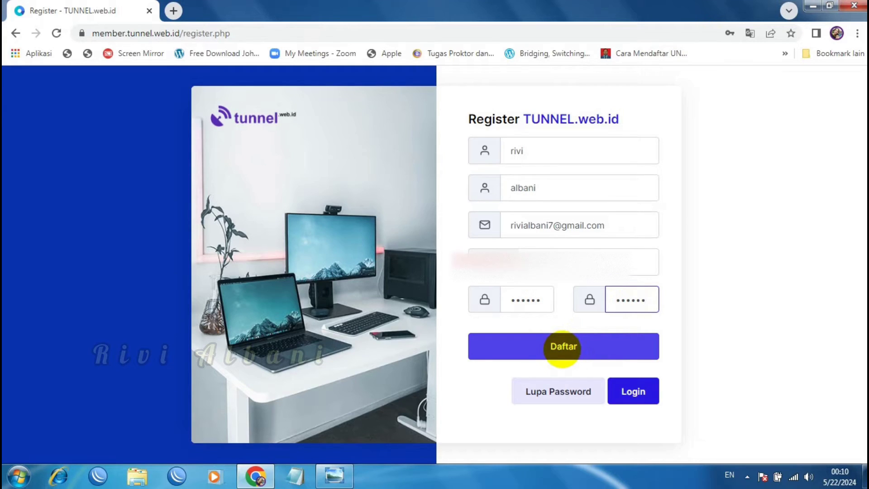
click(563, 347)
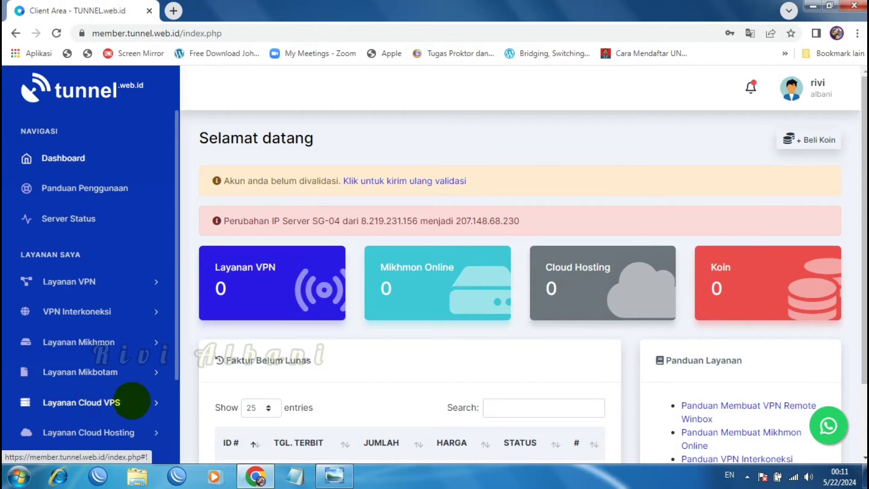
drag(174, 369, 175, 450)
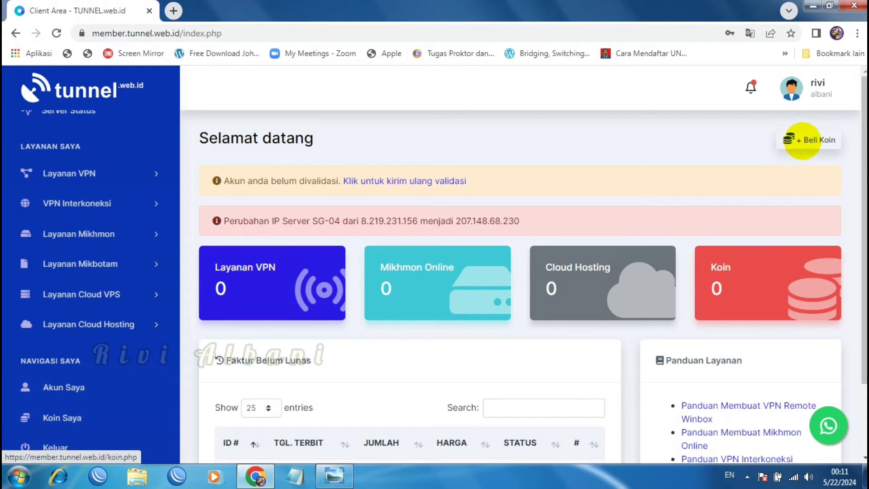
Buy the 'Koin : 10,000 Harga : 10,000' package under Beli Koin, generating invoice #16688
click(798, 139)
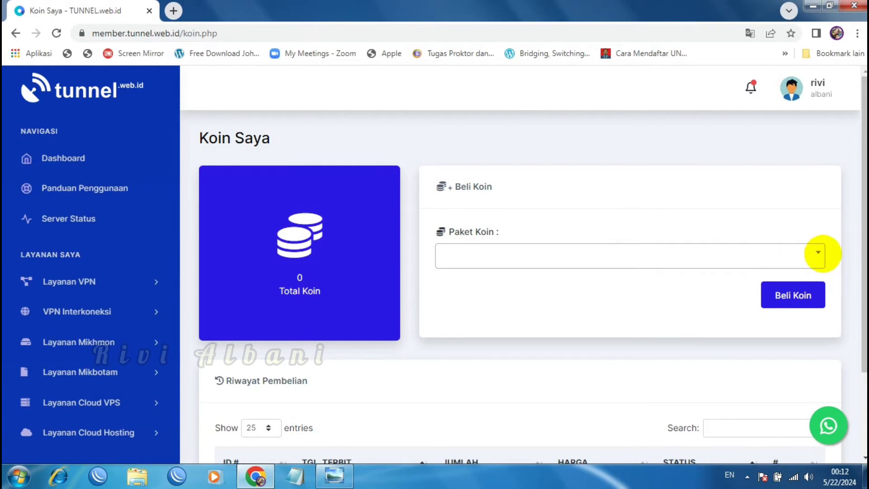
click(819, 252)
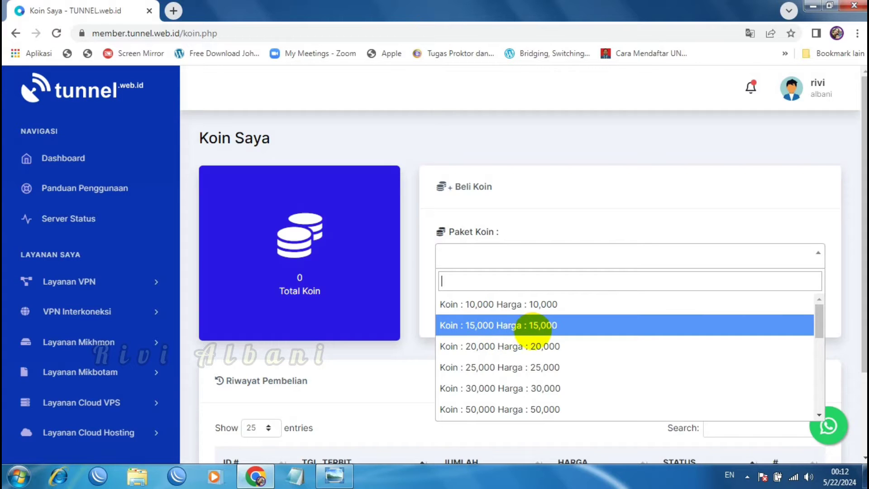
mouse_move(820, 326)
mouse_down()
mouse_move(821, 424)
mouse_move(822, 308)
mouse_up()
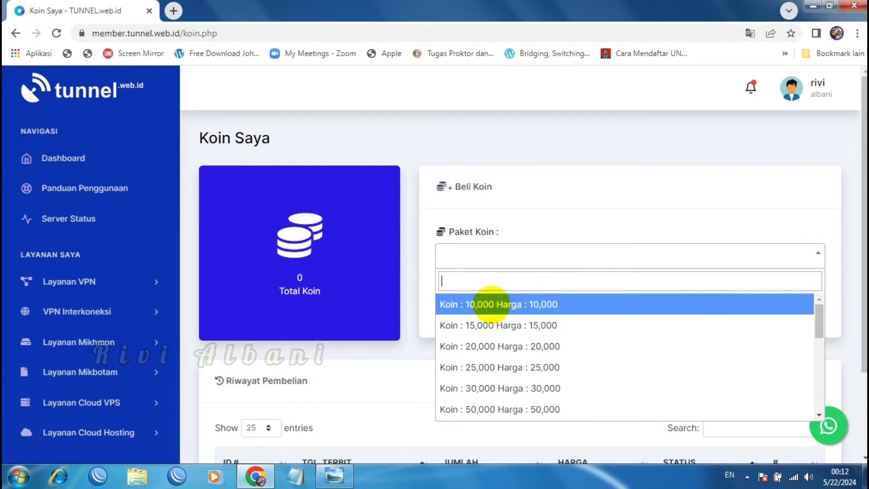
click(500, 304)
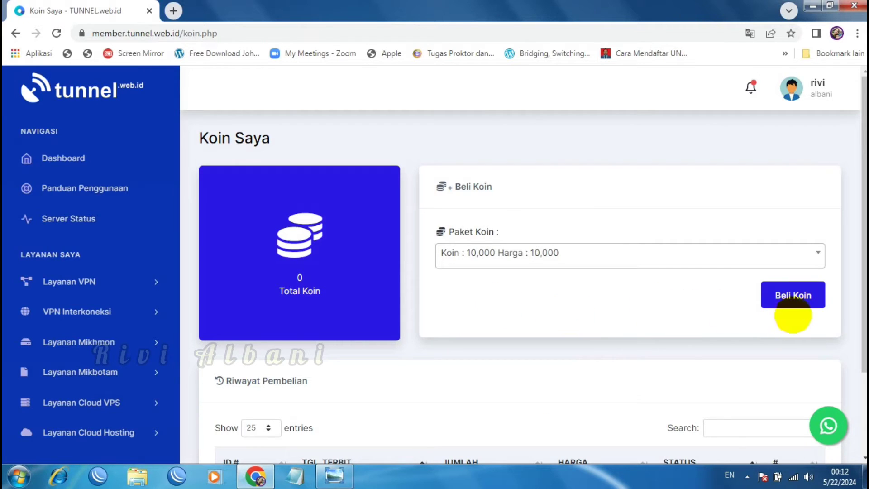
click(787, 297)
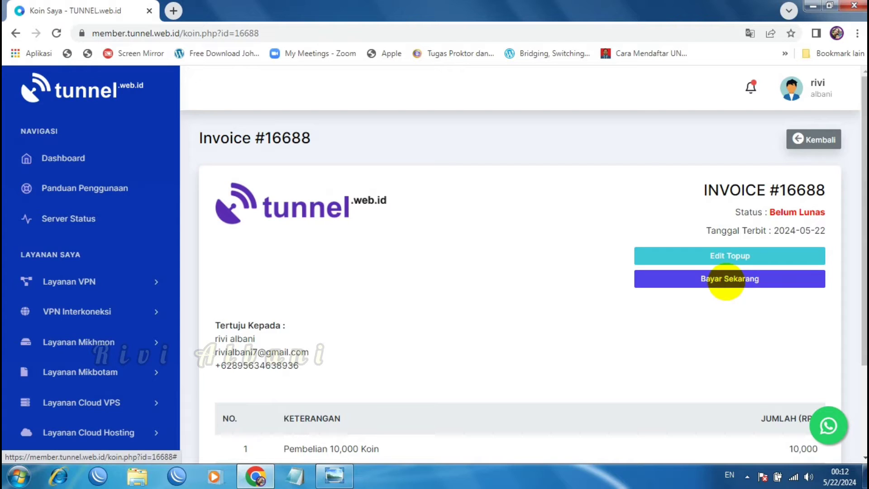
Start paying invoice #16688 and browse the Metode Pembayaran options
click(727, 280)
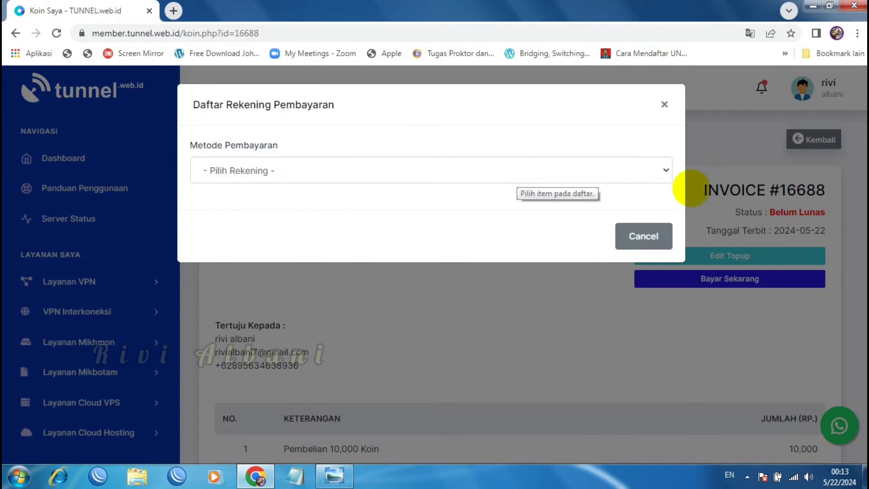
click(665, 170)
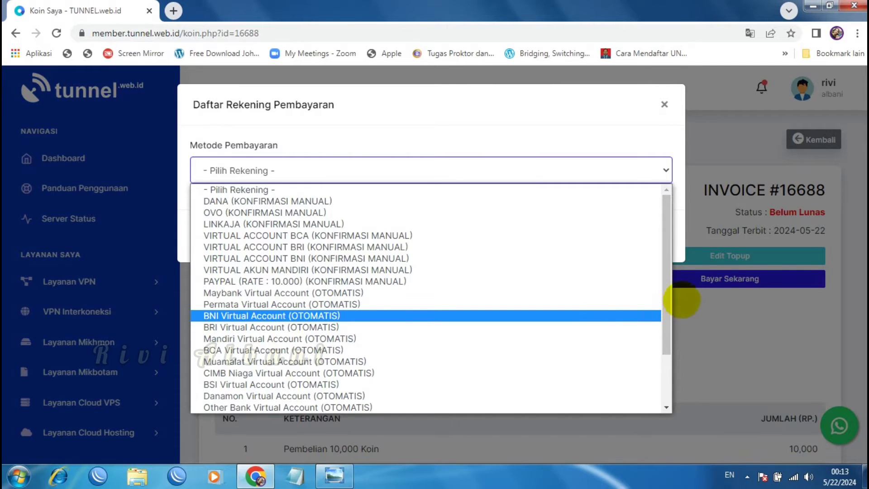
drag(667, 284, 669, 370)
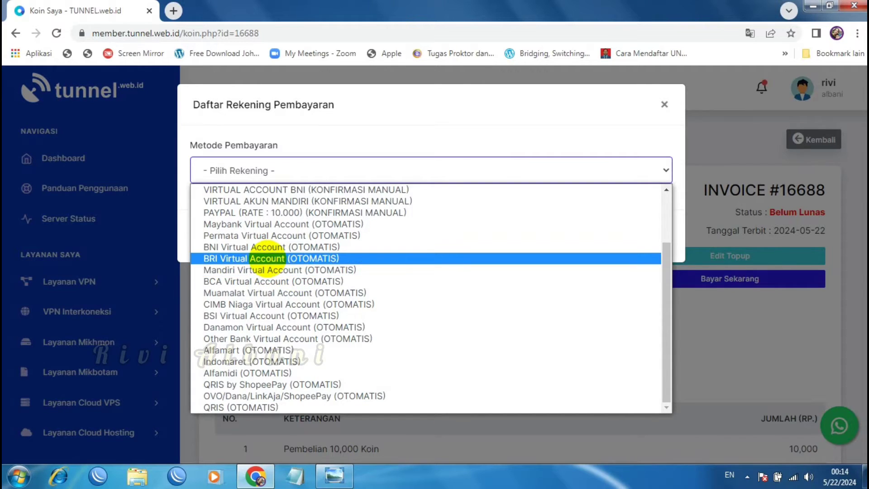
Choose BRI Virtual Account (OTOMATIS), giving a 14,250 total, and highlight the Kode Bayar
click(268, 258)
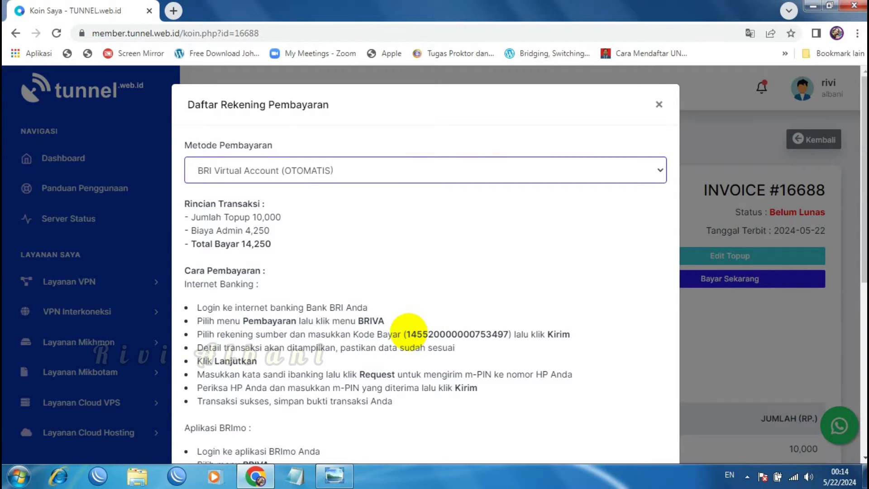
drag(407, 334, 429, 315)
click(429, 315)
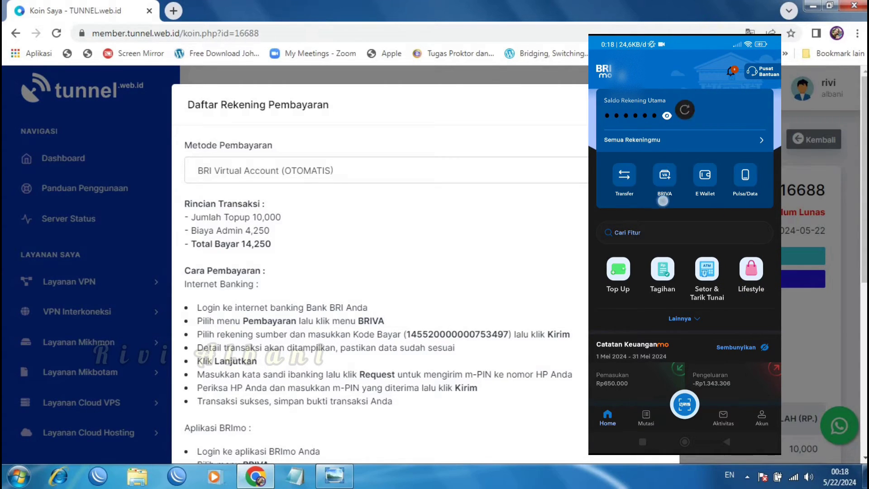
In BRImo, start a new BRIVA transaction and focus the virtual account number field
click(664, 190)
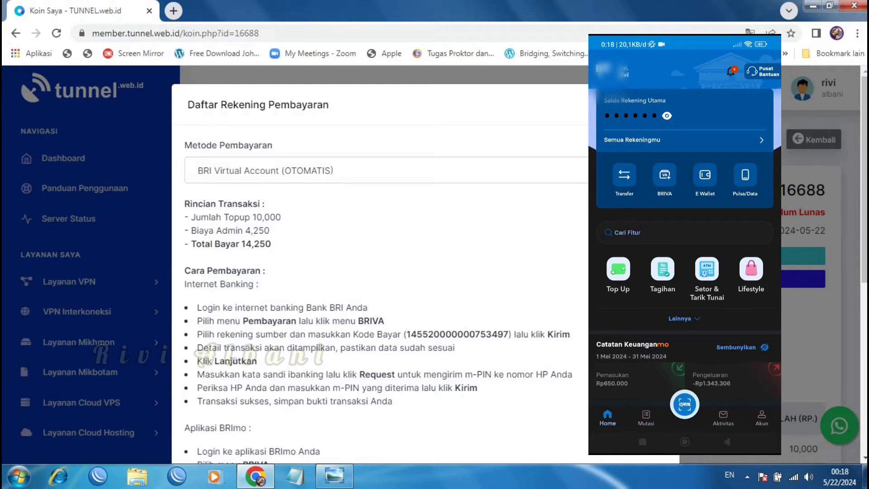
click(665, 176)
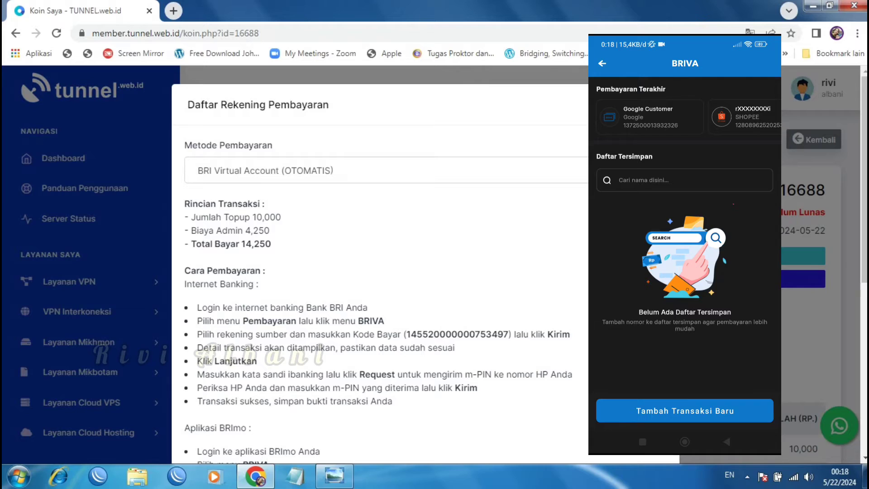
click(704, 409)
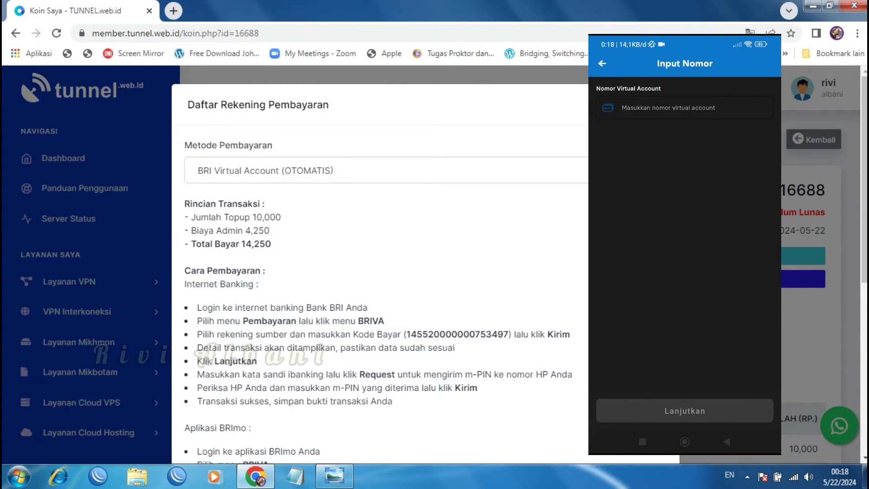
click(659, 108)
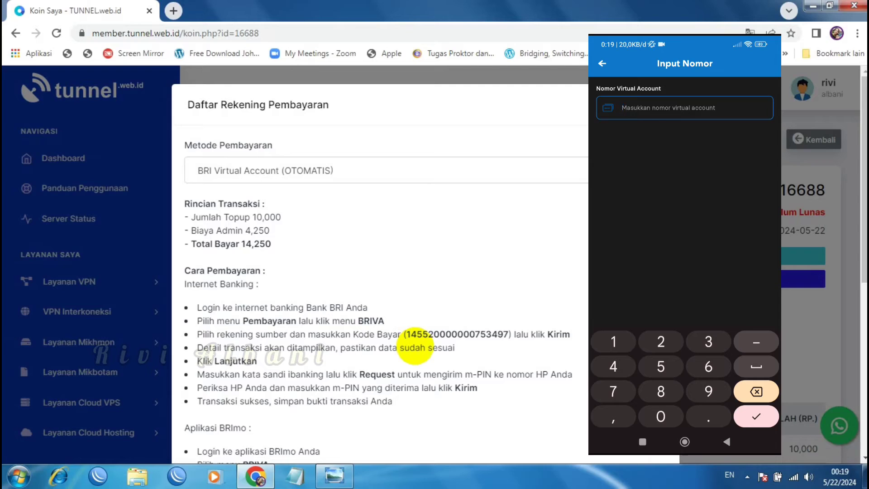
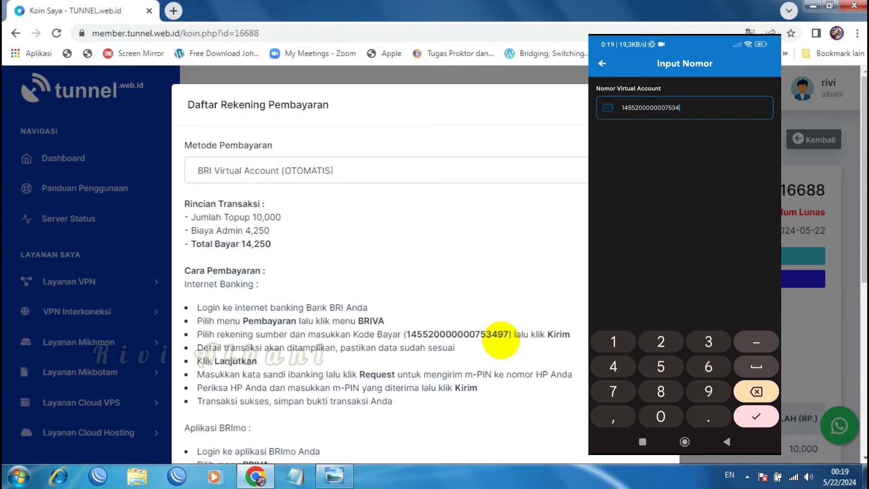
Type the 18-digit Kode Bayar as the Nomor Virtual Account and confirm it
key(Return)
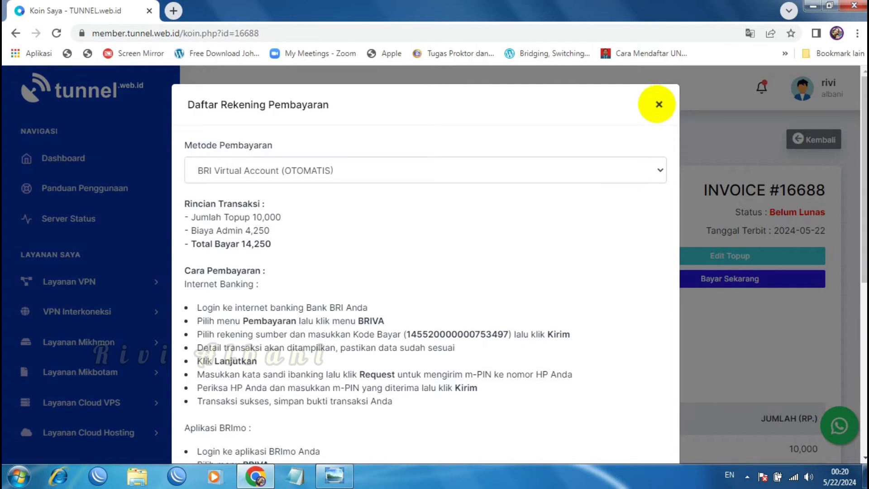
Close the Daftar Rekening Pembayaran dialog and return to the Dashboard
click(660, 104)
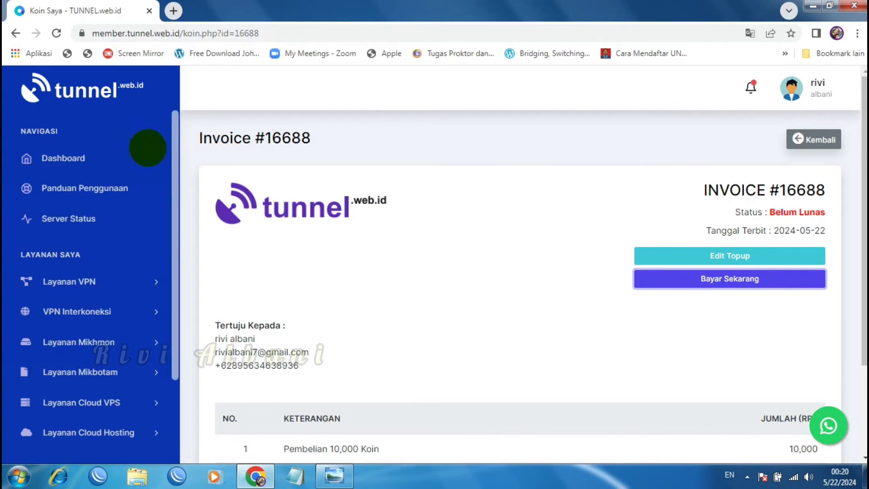
click(64, 159)
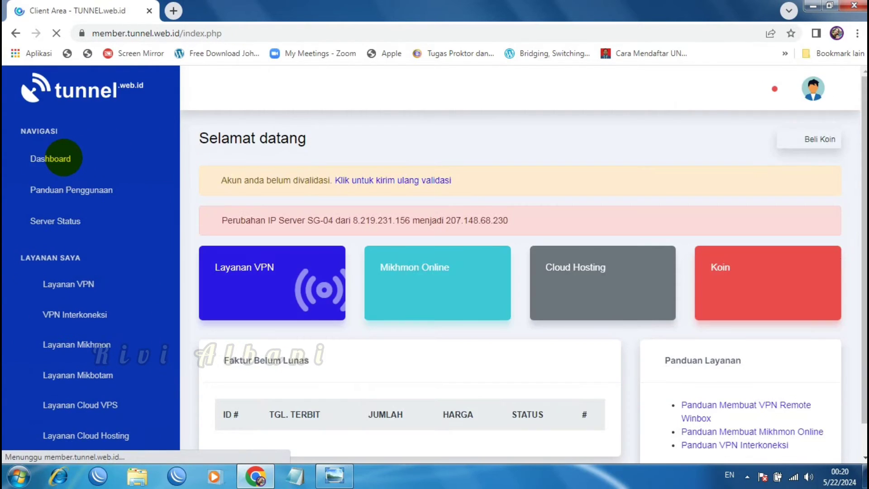